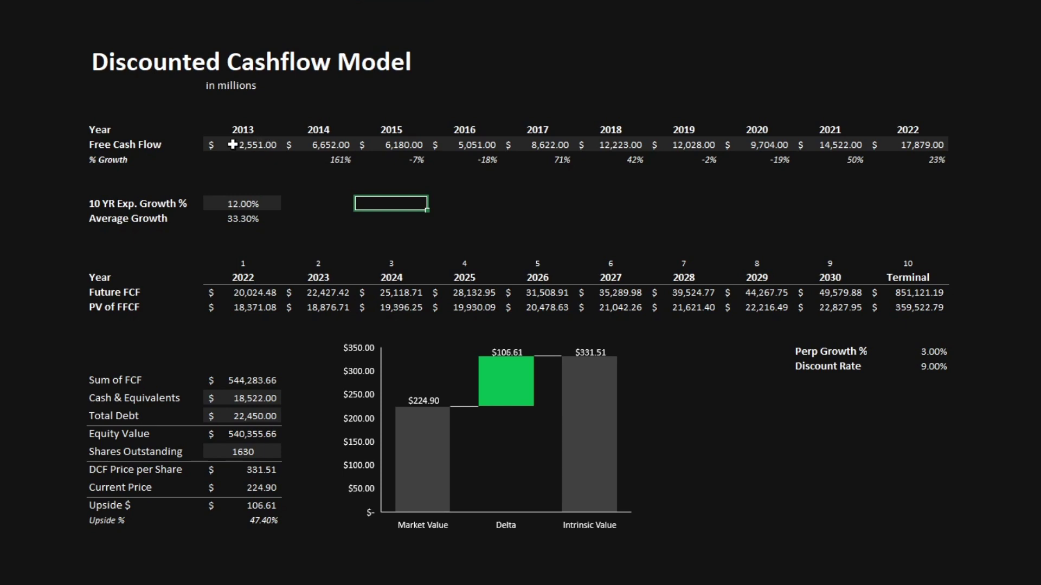
{"action": "left_click_drag", "start_coordinate": [250, 130], "coordinate": [255, 146]}
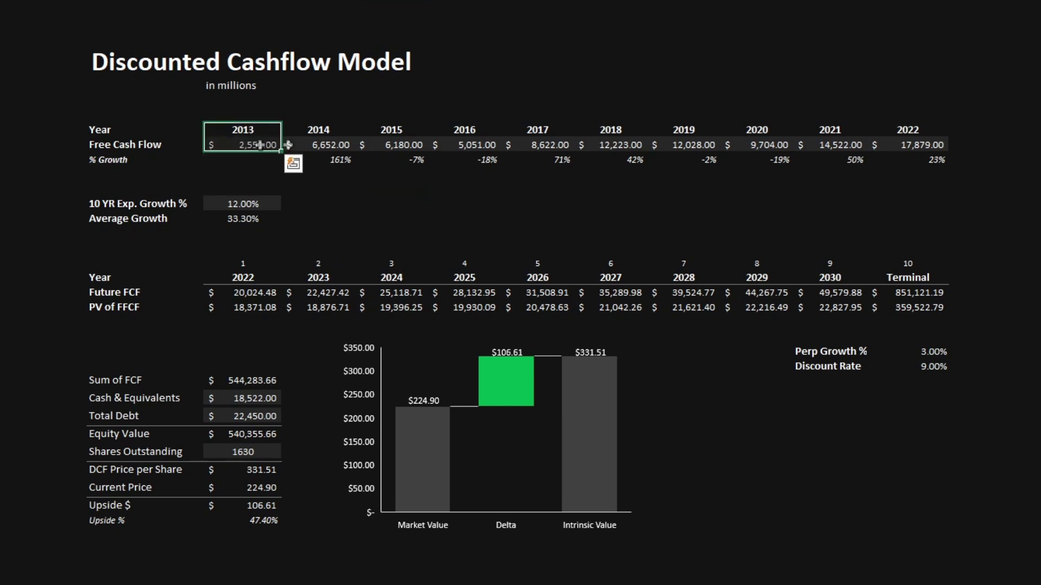
{"action": "left_click_drag", "start_coordinate": [929, 130], "coordinate": [930, 146]}
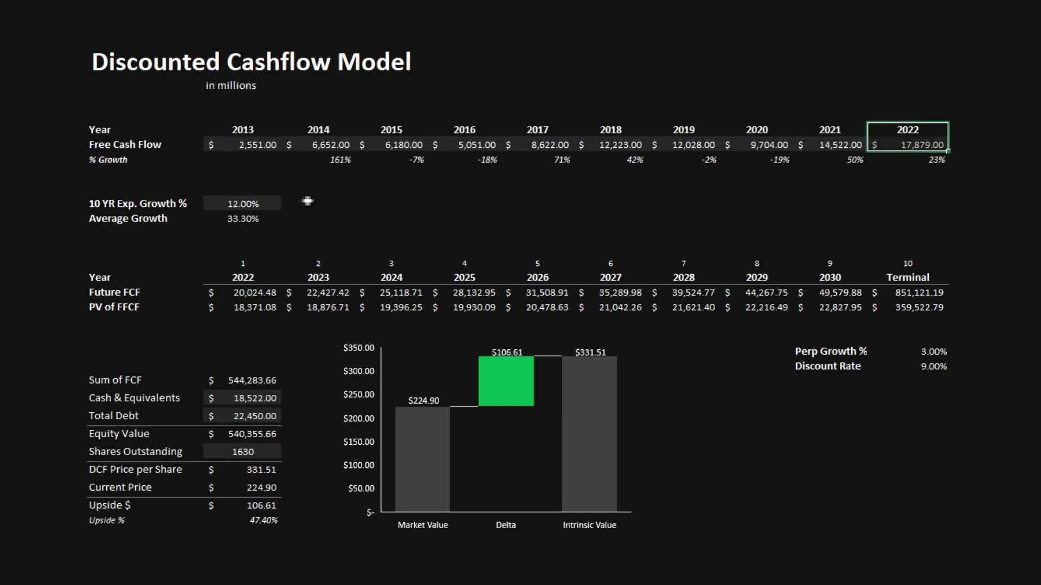
{"action": "left_click", "coordinate": [264, 217]}
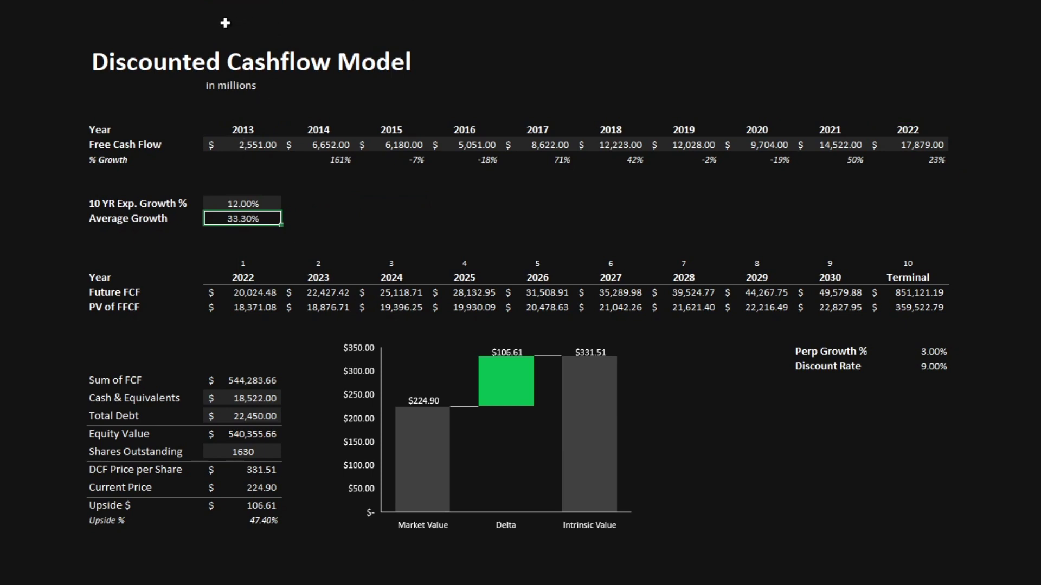
{"action": "left_click", "coordinate": [249, 204]}
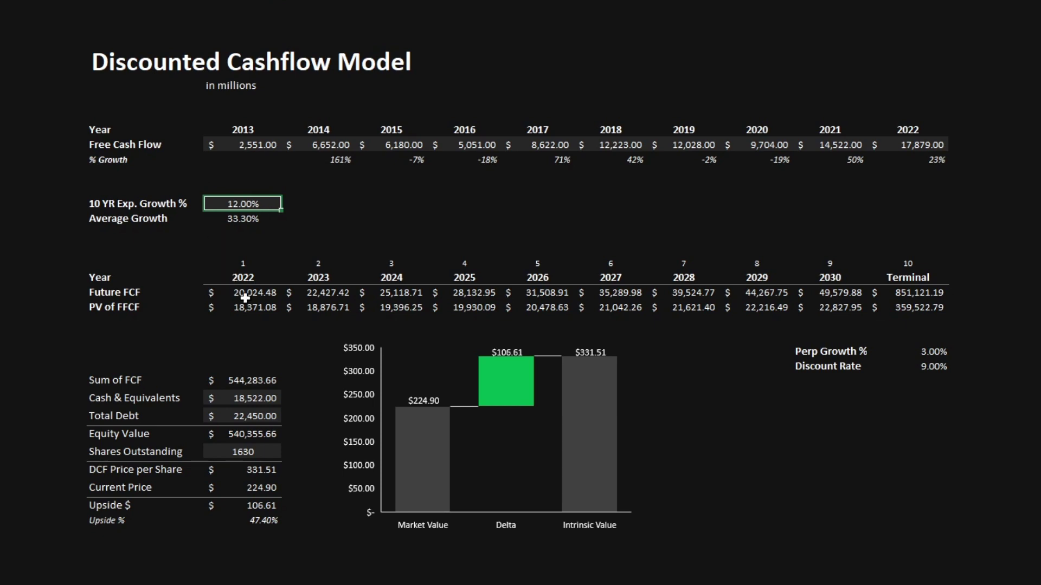
{"action": "left_click_drag", "start_coordinate": [245, 302], "coordinate": [936, 307]}
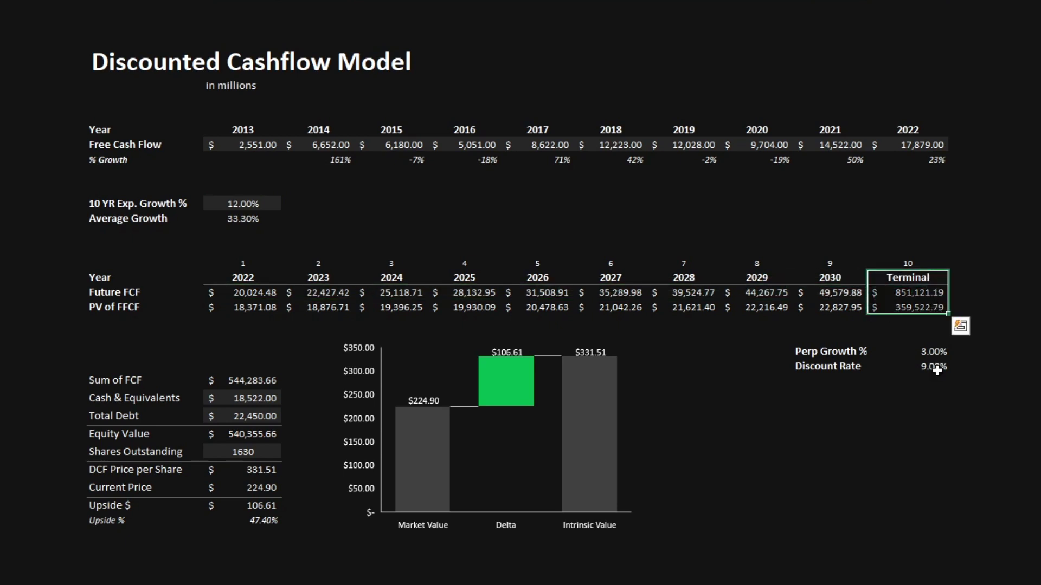
{"action": "left_click", "coordinate": [928, 351]}
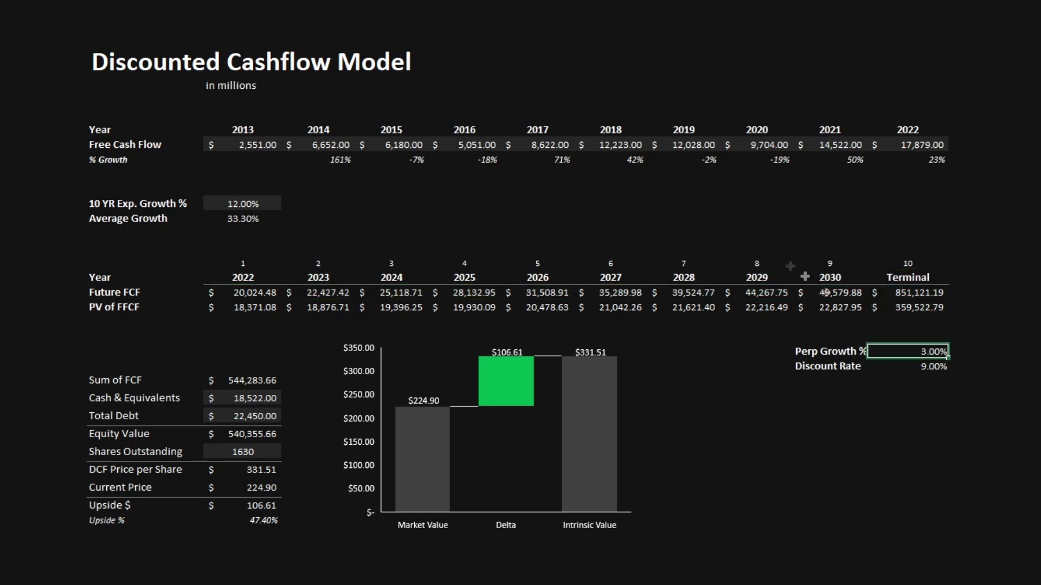
{"action": "left_click", "coordinate": [932, 366]}
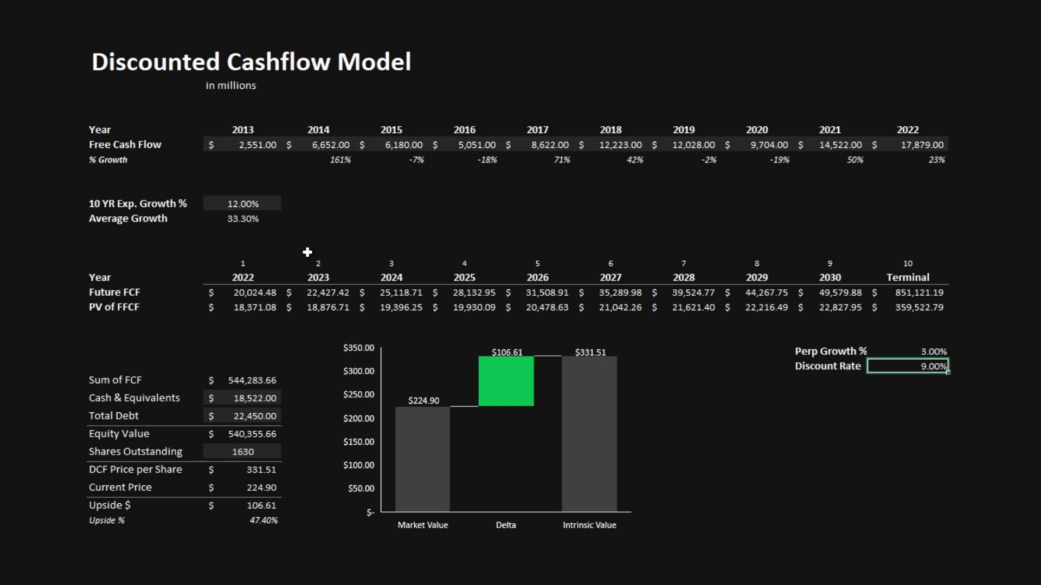
{"action": "left_click", "coordinate": [253, 382]}
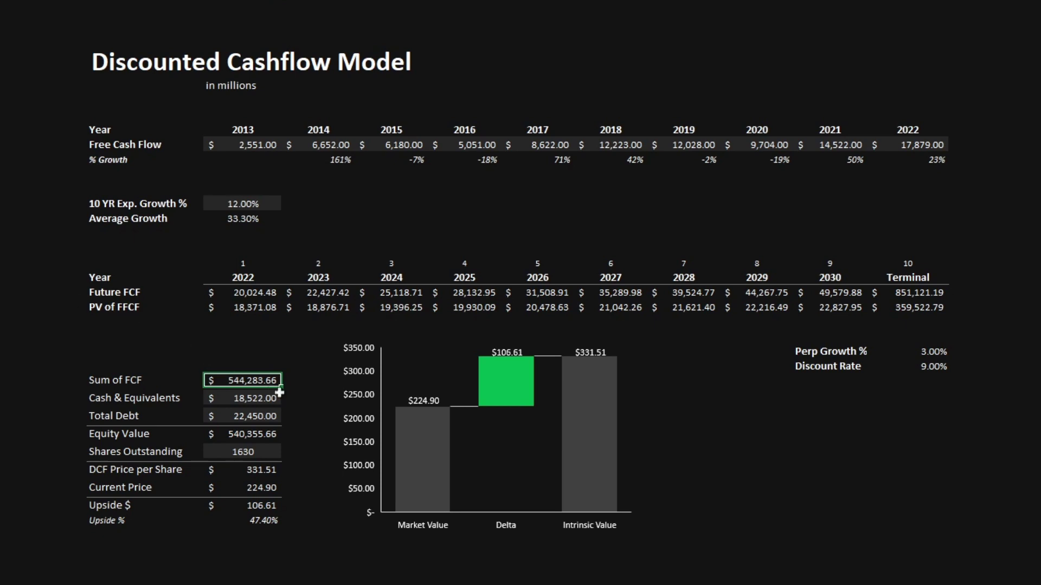
Step: Review the DCF Equity Value and the cash-and-equivalents and Total Debt figures behind it
{"action": "left_click", "coordinate": [261, 434]}
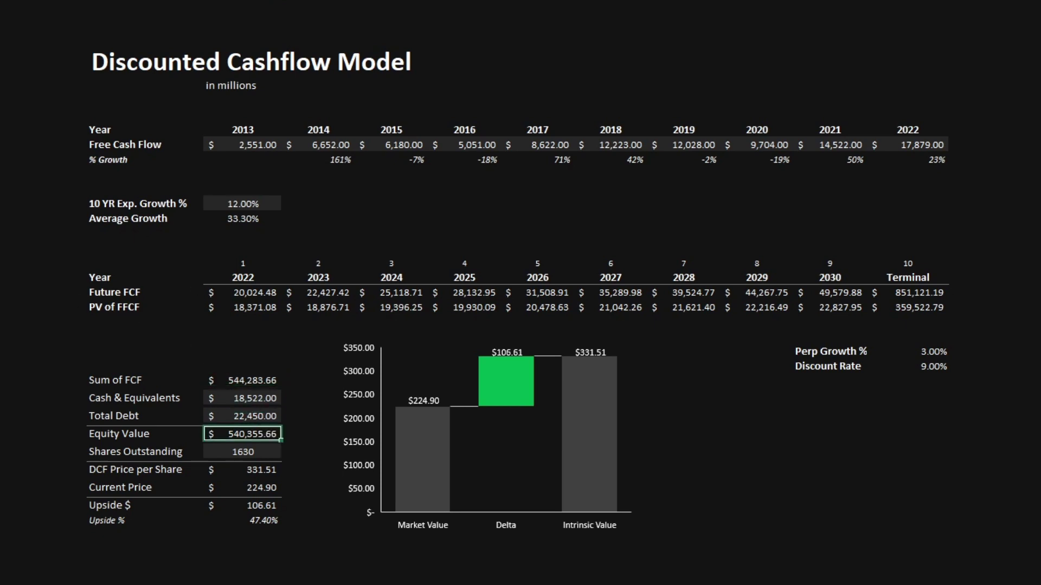
{"action": "left_click", "coordinate": [246, 396]}
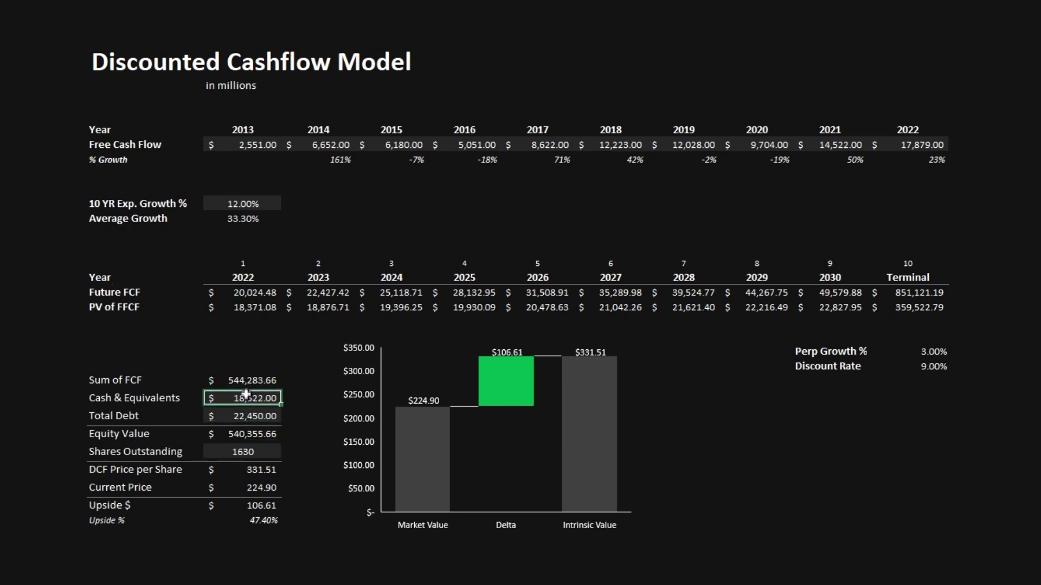
{"action": "left_click", "coordinate": [252, 413]}
{"action": "left_click", "coordinate": [258, 437]}
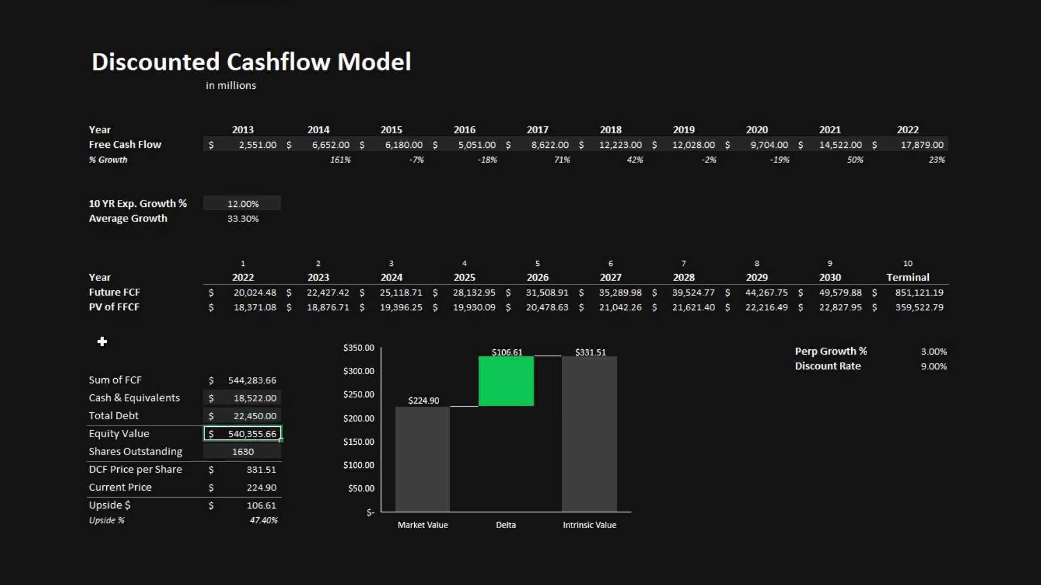
Step: Check the DCF price of 331.51 from 1630 shares: 106.61 and 47.40% upside over 224.90
{"action": "left_click", "coordinate": [266, 470]}
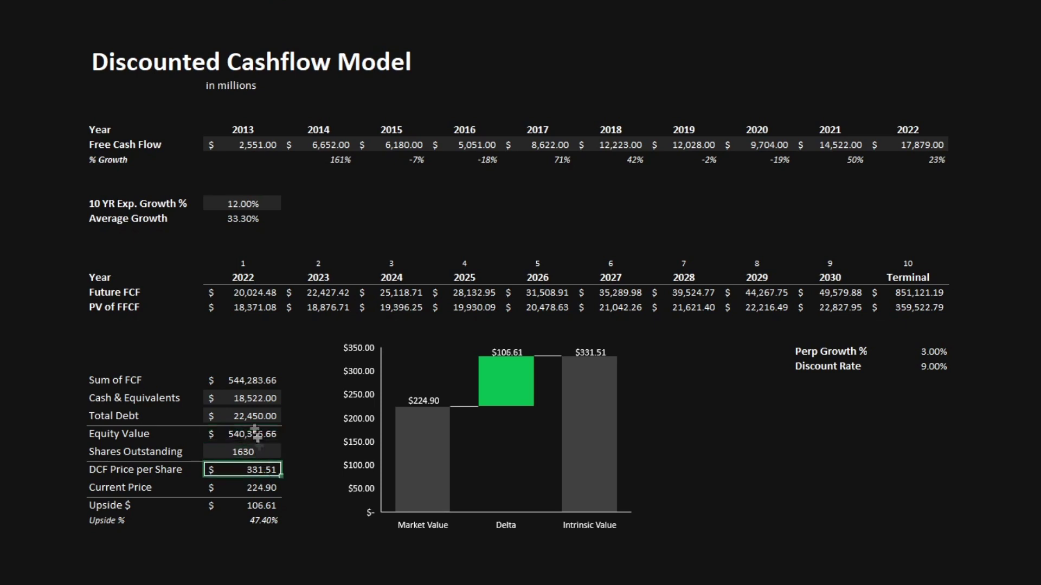
{"action": "left_click", "coordinate": [255, 452]}
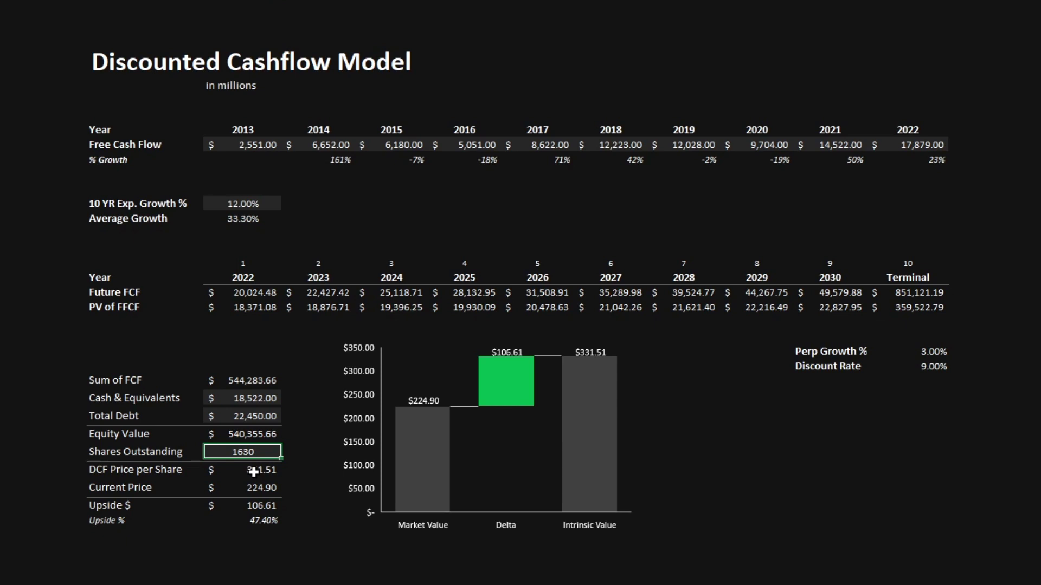
{"action": "left_click", "coordinate": [256, 470]}
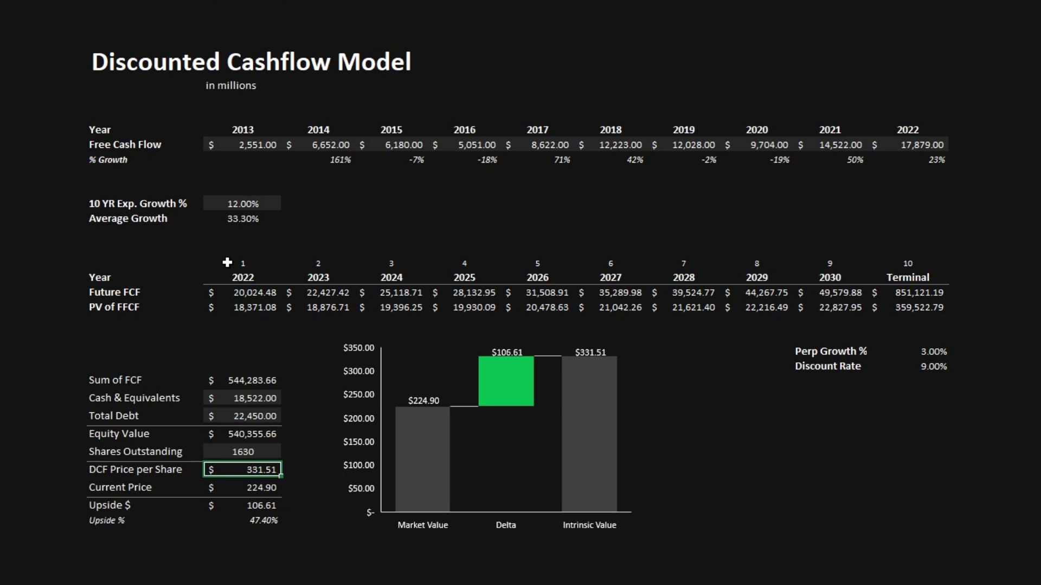
{"action": "left_click", "coordinate": [249, 491]}
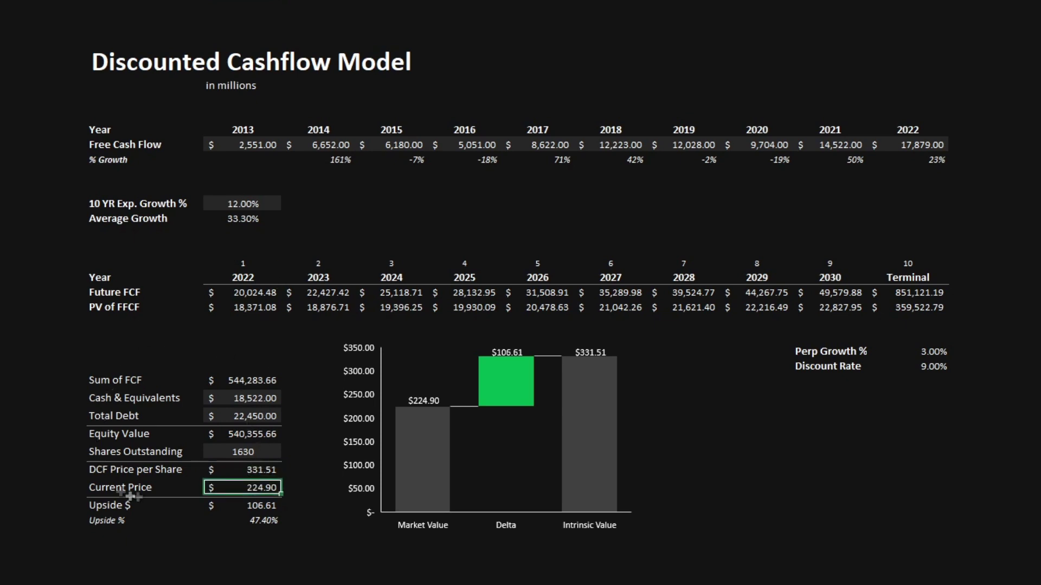
{"action": "left_click", "coordinate": [261, 505]}
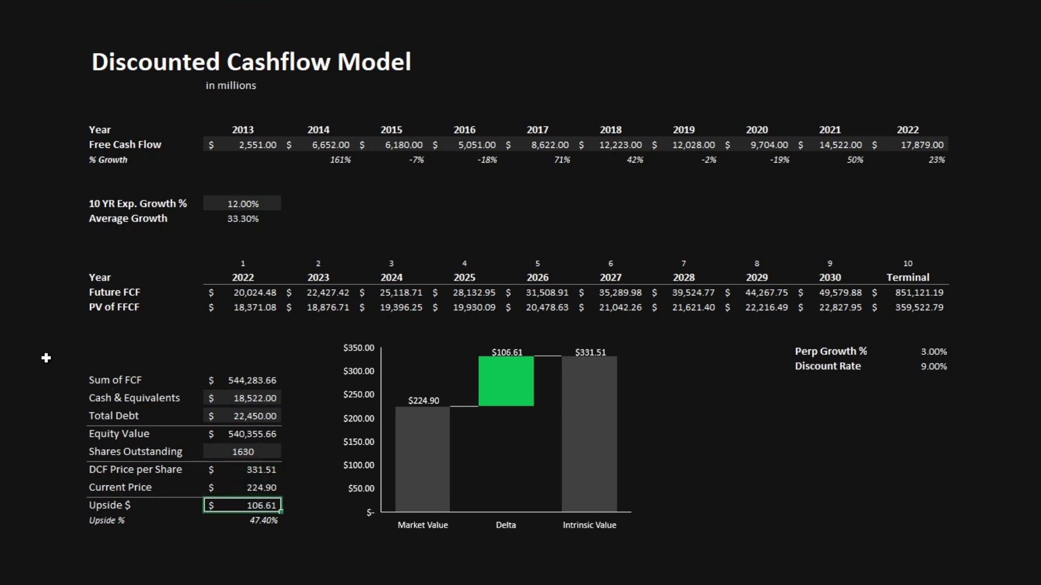
{"action": "left_click", "coordinate": [266, 519]}
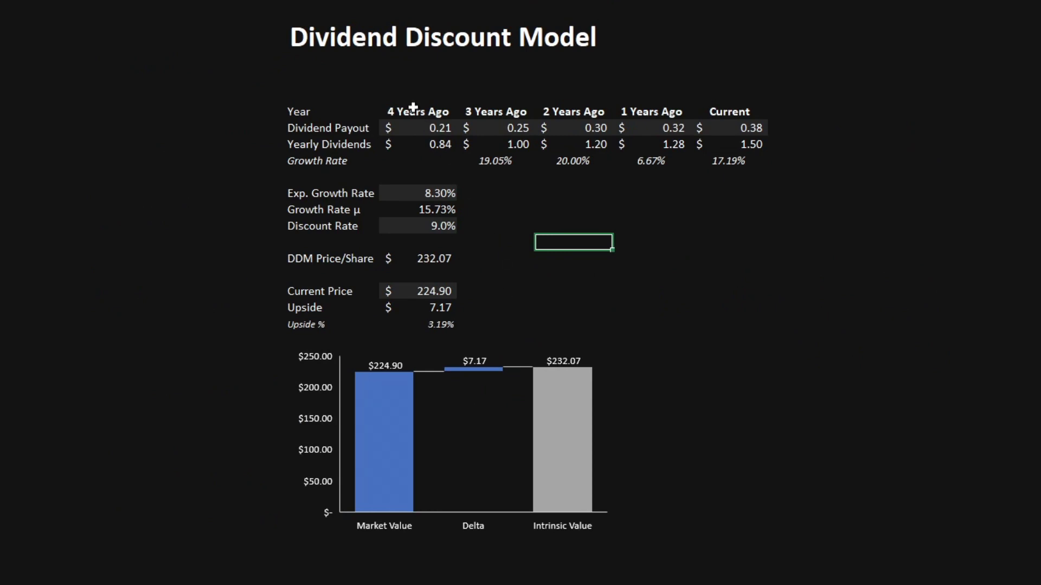
Step: Review the DDM inputs: dividend history, current 0.38 payout, 15.73% growth μ, 8.30% growth, 9.0% discount rate
{"action": "left_click_drag", "start_coordinate": [434, 116], "coordinate": [450, 127]}
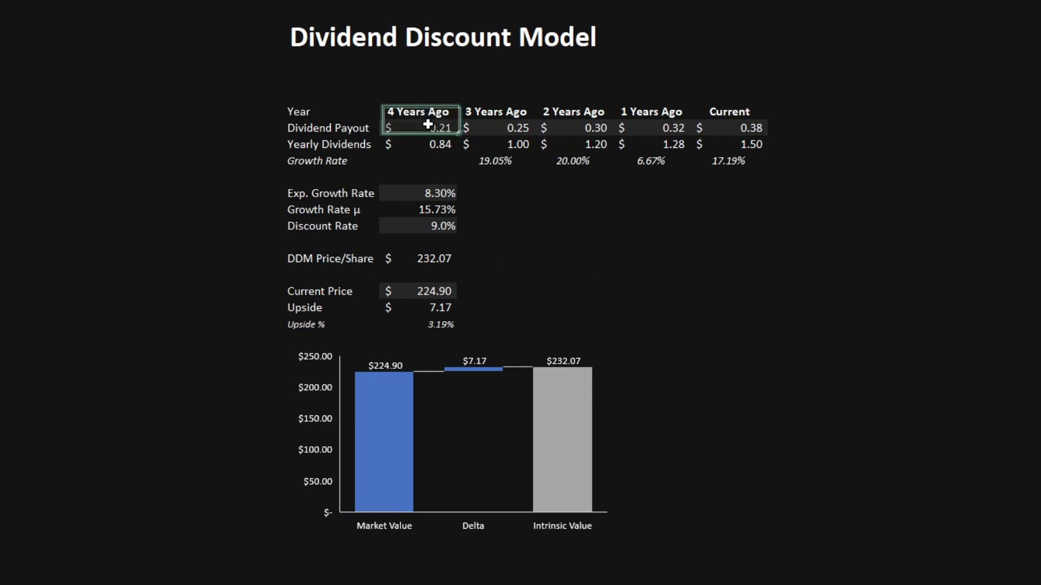
{"action": "left_click", "coordinate": [721, 113]}
{"action": "left_click_drag", "start_coordinate": [724, 121], "coordinate": [725, 123]}
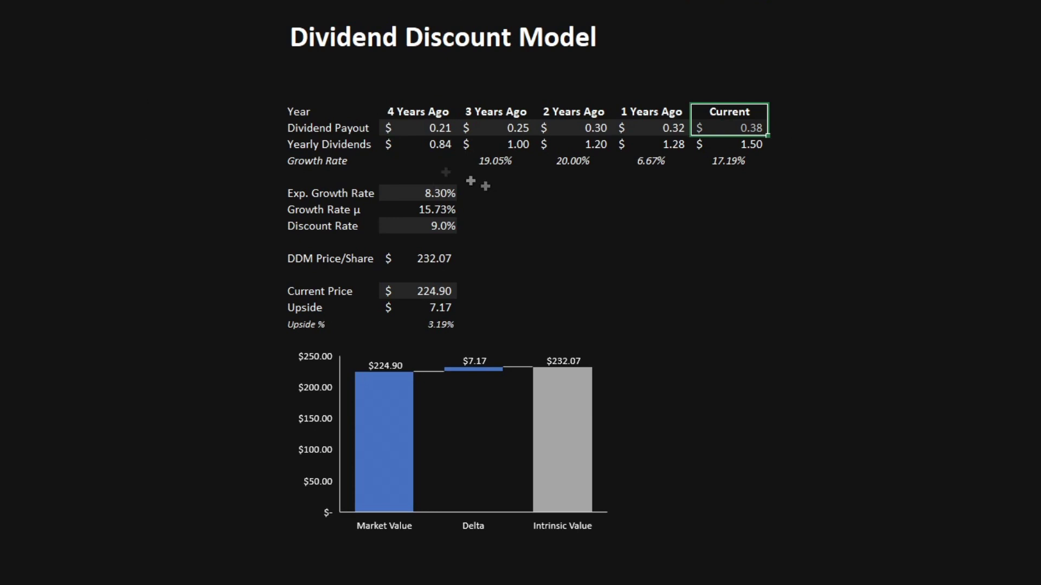
{"action": "left_click", "coordinate": [425, 209]}
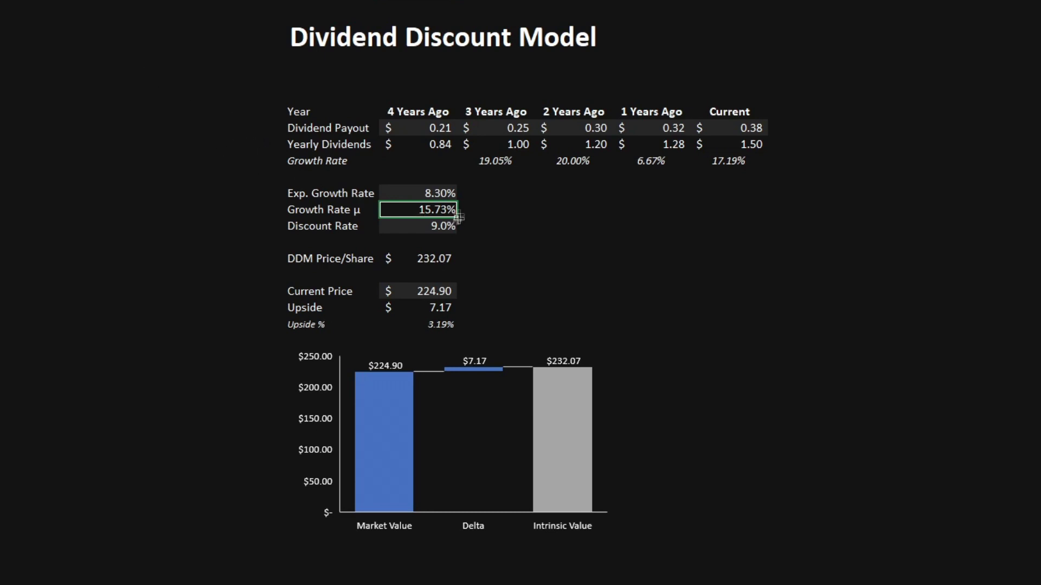
{"action": "left_click", "coordinate": [437, 192]}
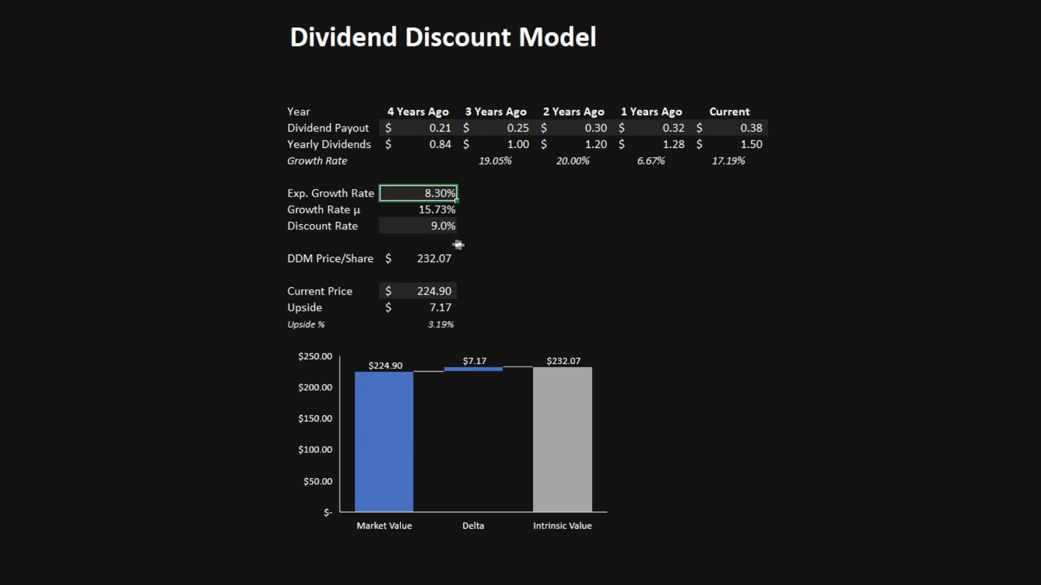
{"action": "left_click", "coordinate": [428, 225]}
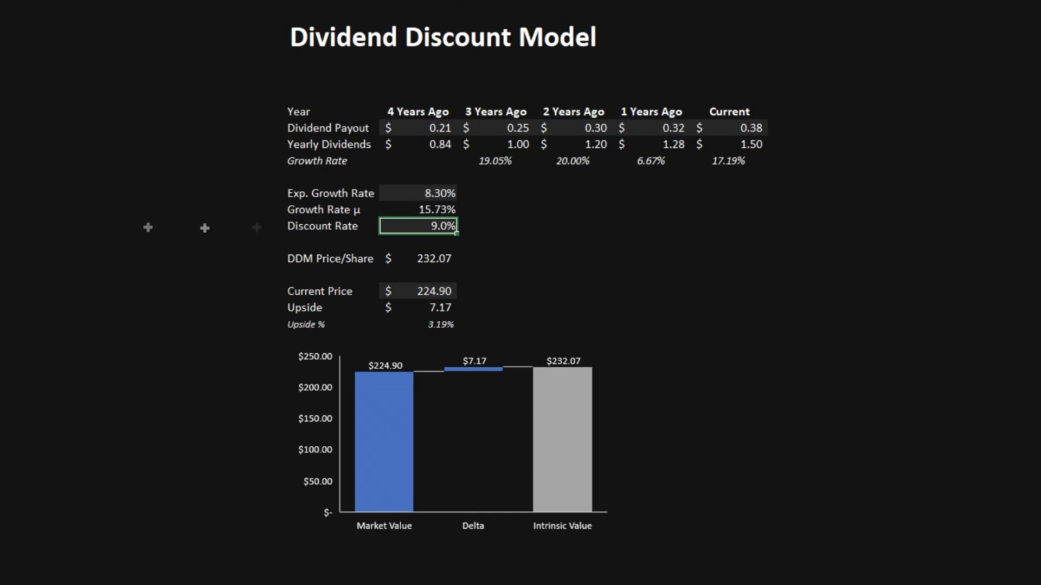
Step: Check the DDM price per share against 224.90, with 7.17 upside and its percentage
{"action": "left_click", "coordinate": [407, 258]}
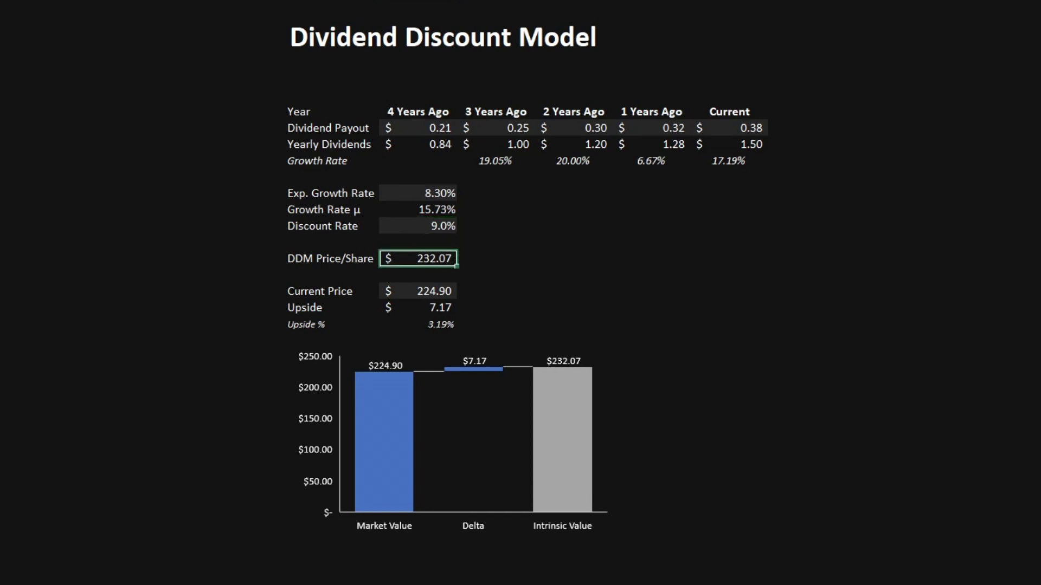
{"action": "left_click", "coordinate": [444, 291]}
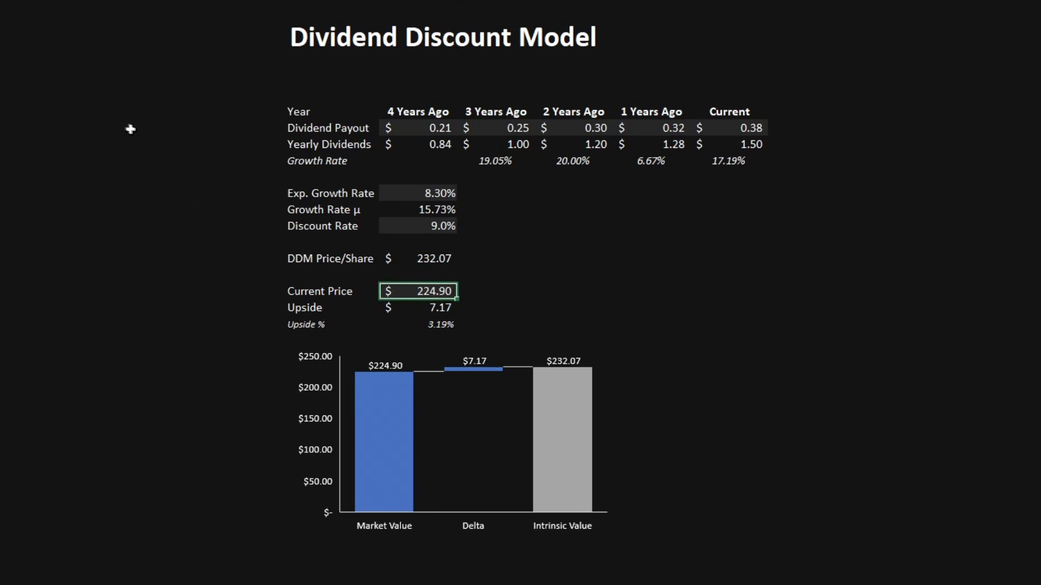
{"action": "left_click", "coordinate": [440, 308]}
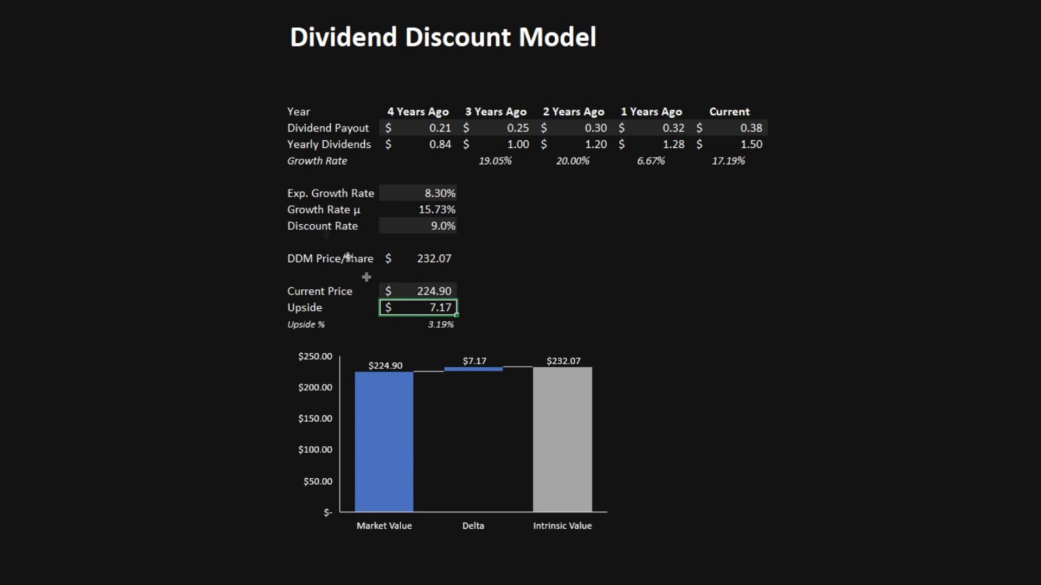
{"action": "left_click", "coordinate": [429, 326]}
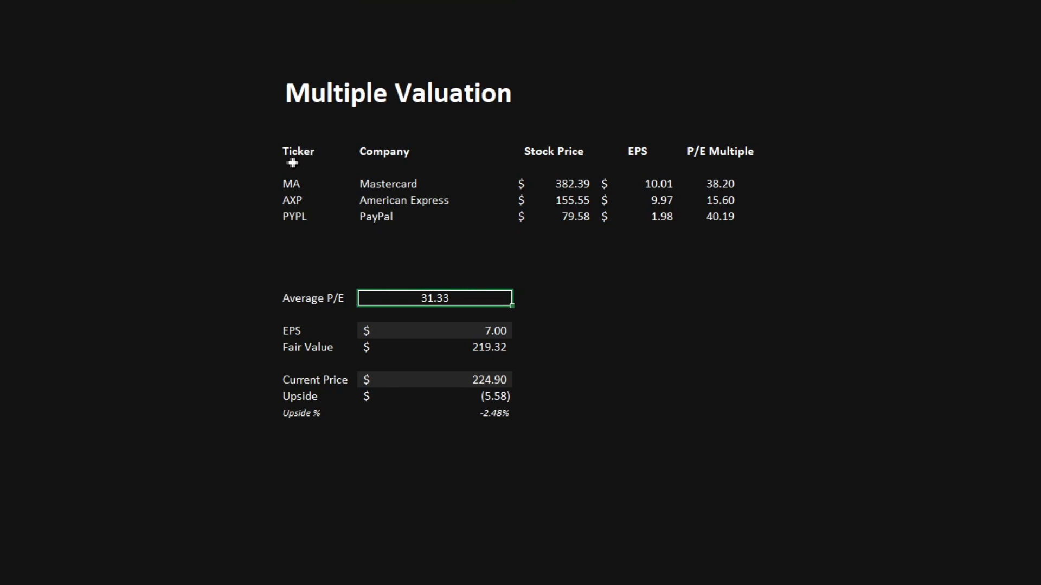
Step: Inspect the EPS input behind the 219.32 fair value
{"action": "left_click", "coordinate": [453, 328]}
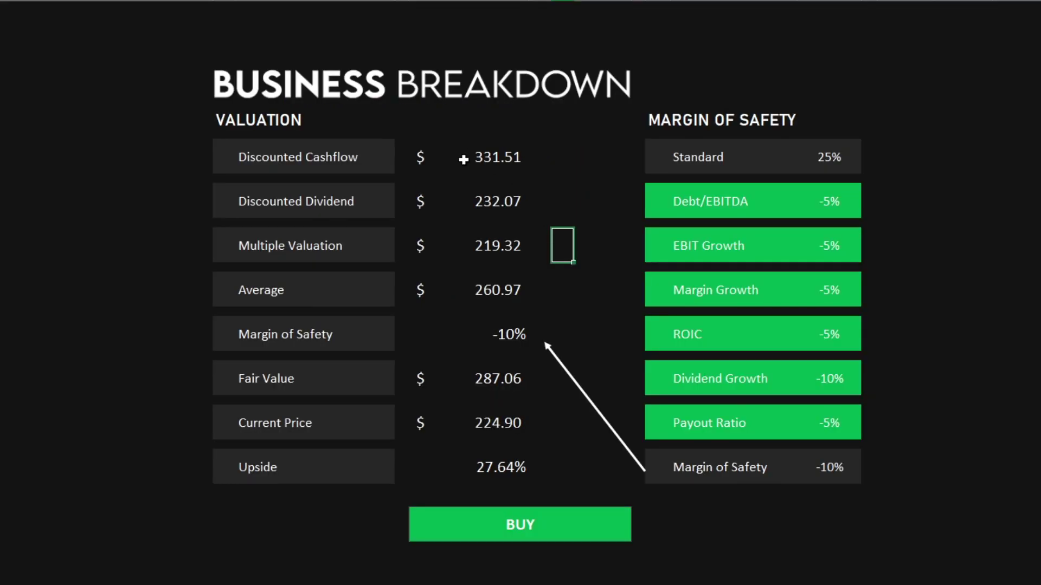
Step: Inspect the DCF, DDM and multiple valuations, their average, and the margin of safety versus the 25% standard
{"action": "left_click", "coordinate": [503, 161]}
{"action": "left_click", "coordinate": [490, 202]}
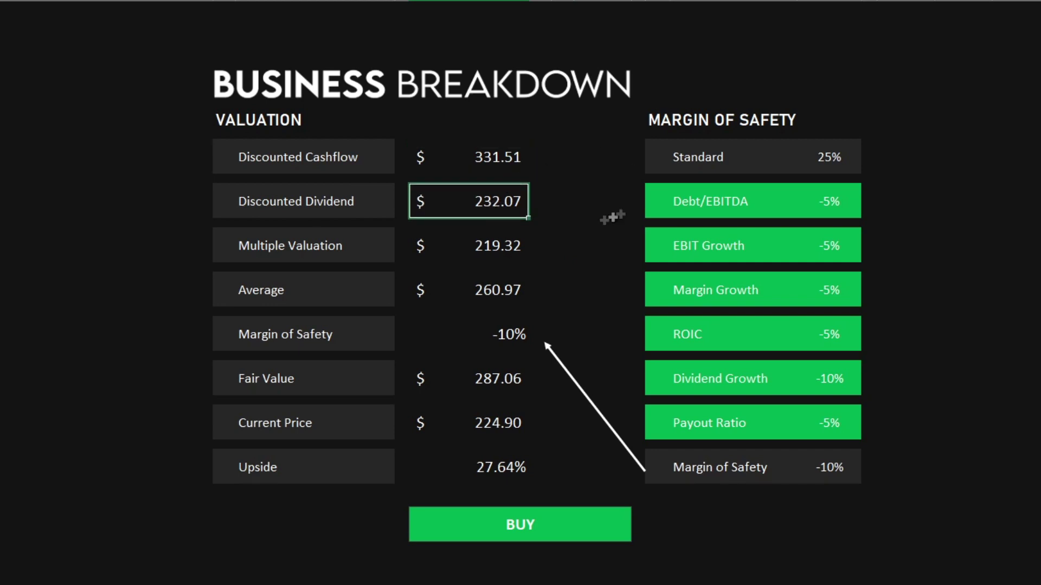
{"action": "left_click", "coordinate": [477, 247]}
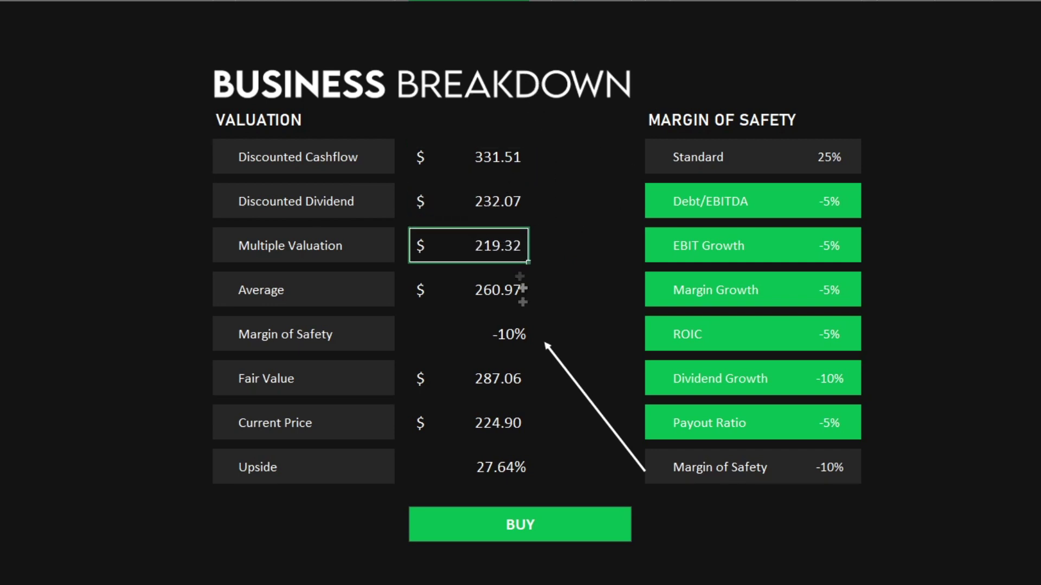
{"action": "left_click", "coordinate": [493, 303]}
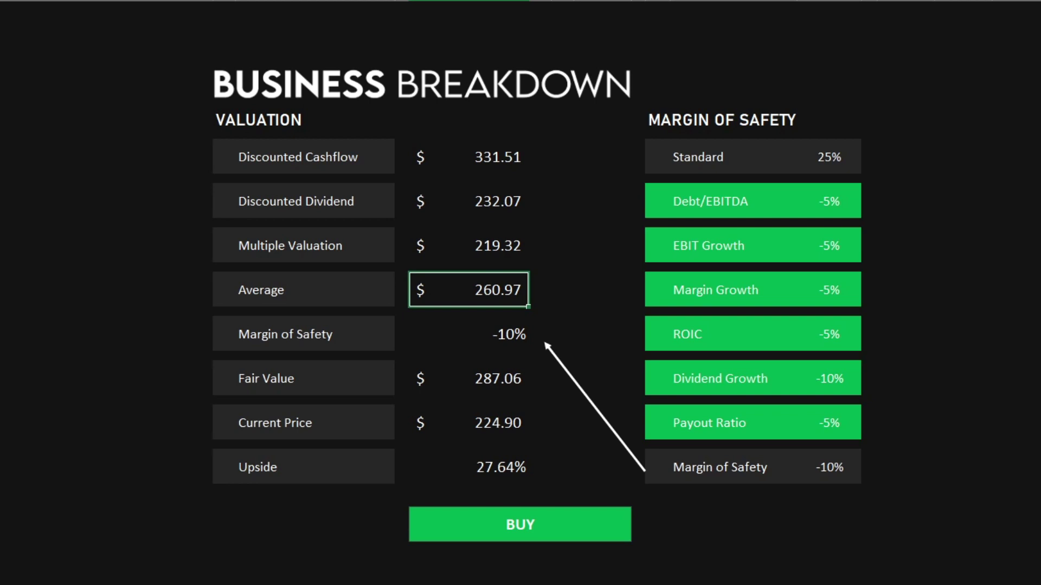
{"action": "left_click", "coordinate": [501, 332]}
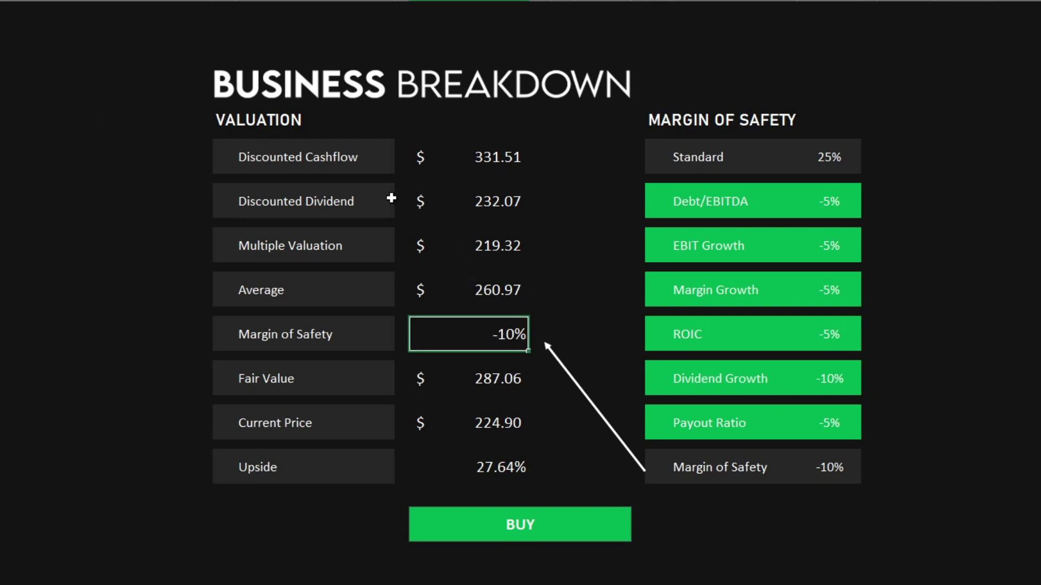
{"action": "left_click", "coordinate": [846, 165]}
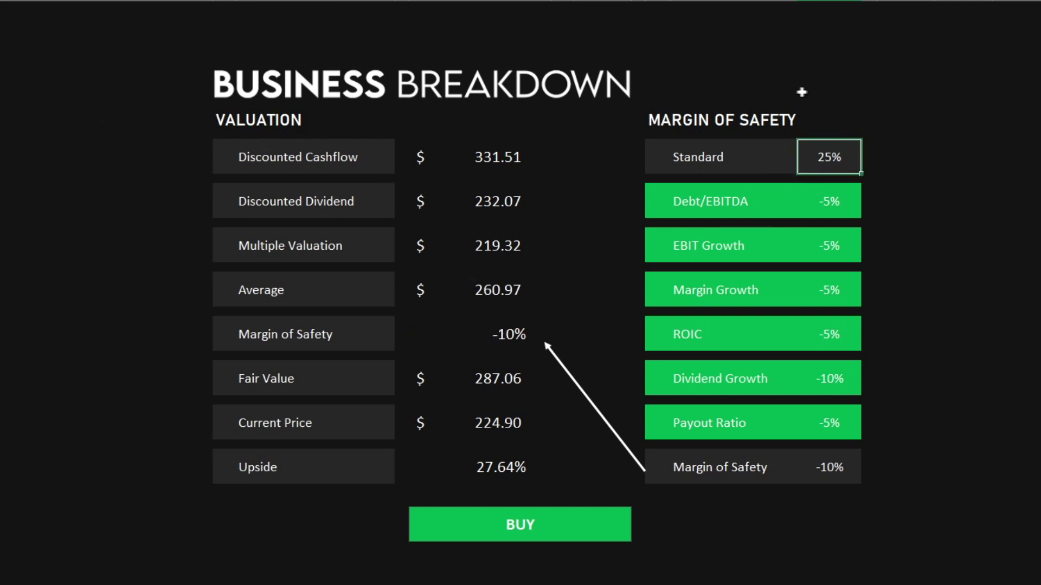
{"action": "left_click", "coordinate": [827, 200]}
{"action": "left_click", "coordinate": [831, 243]}
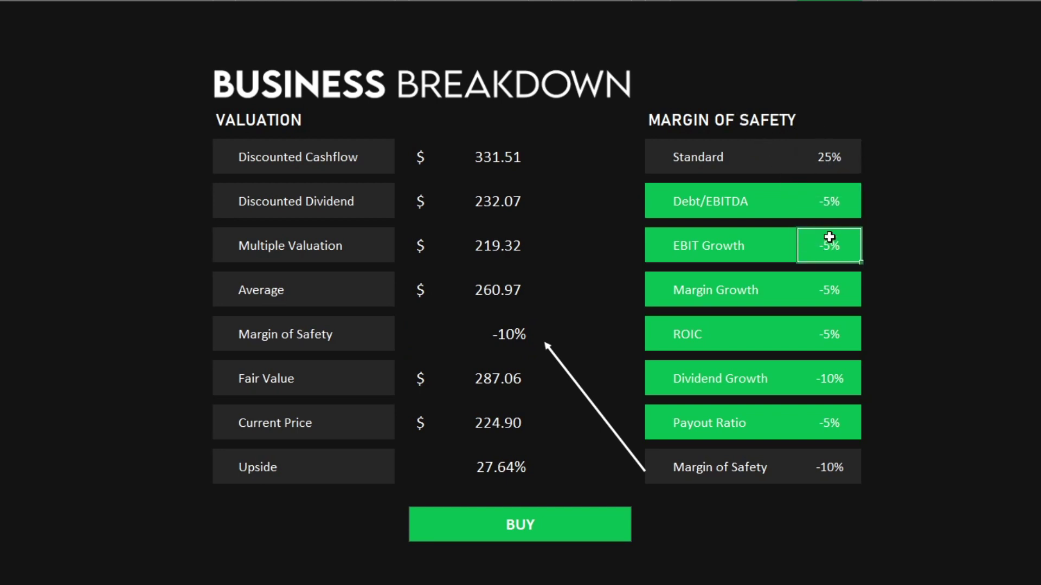
{"action": "left_click", "coordinate": [847, 298]}
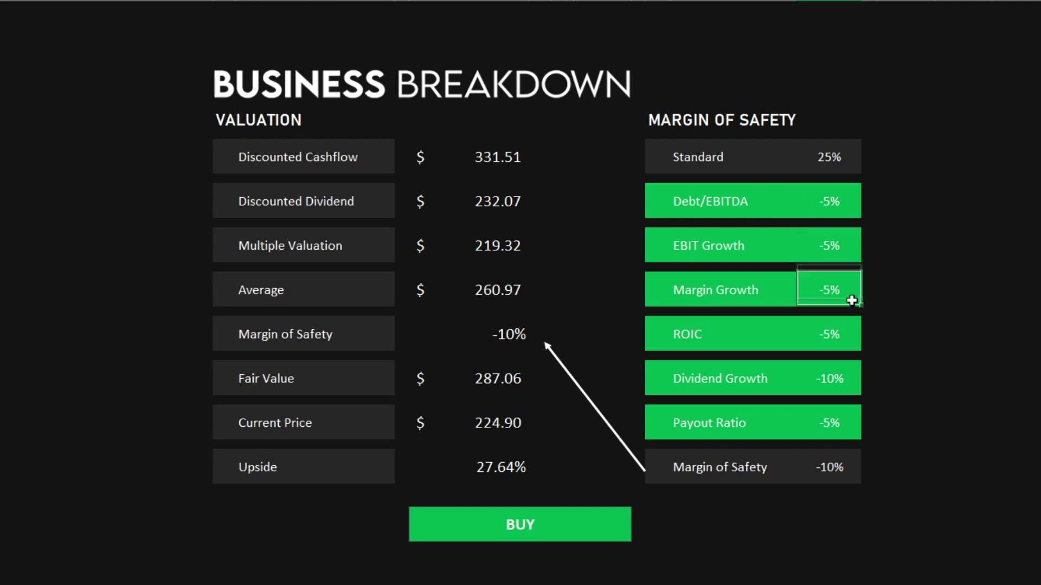
{"action": "left_click", "coordinate": [821, 336]}
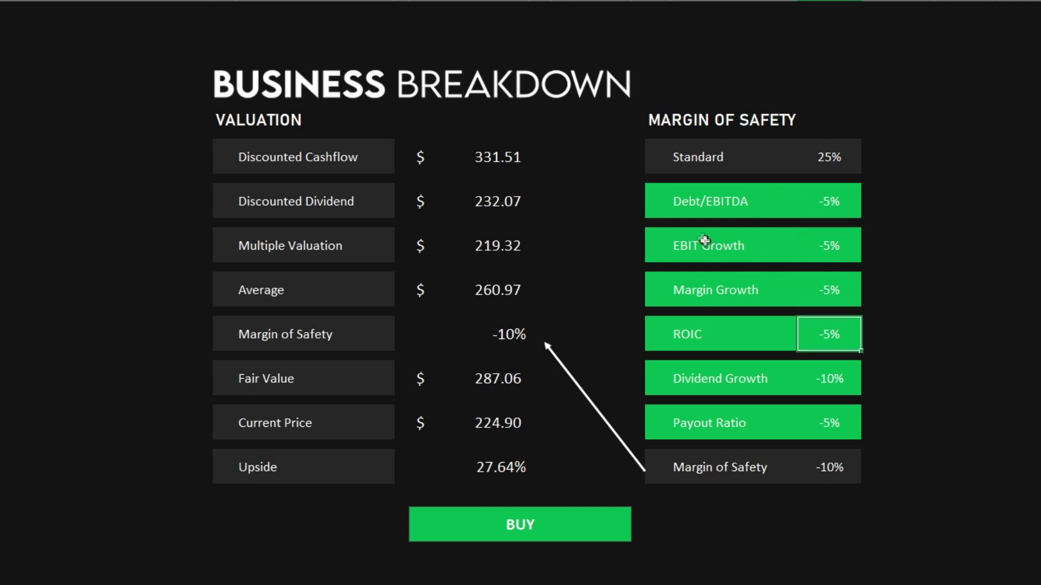
{"action": "left_click", "coordinate": [823, 374]}
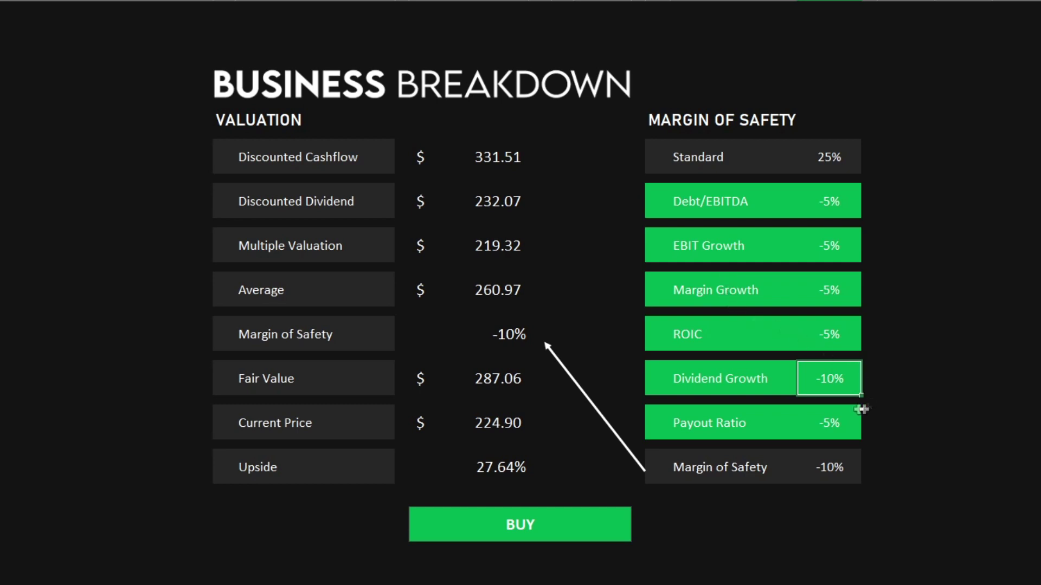
{"action": "left_click", "coordinate": [842, 422]}
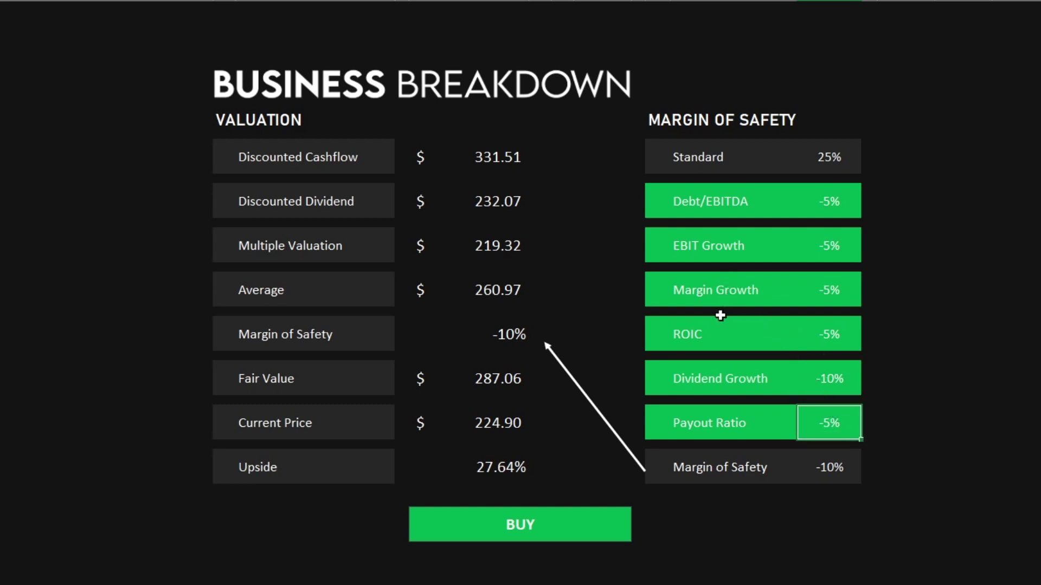
{"action": "left_click", "coordinate": [845, 461]}
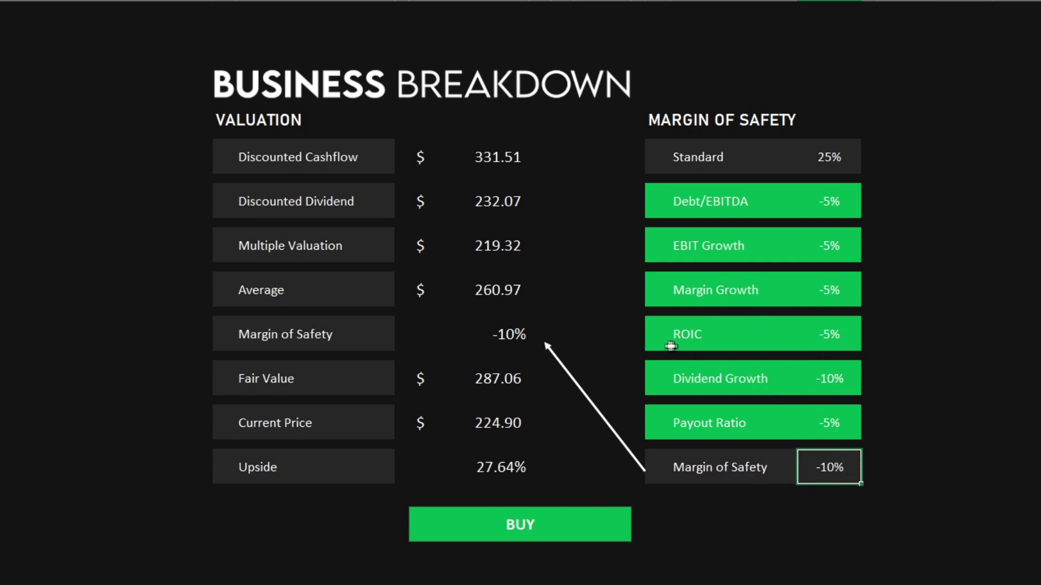
{"action": "left_click", "coordinate": [501, 335]}
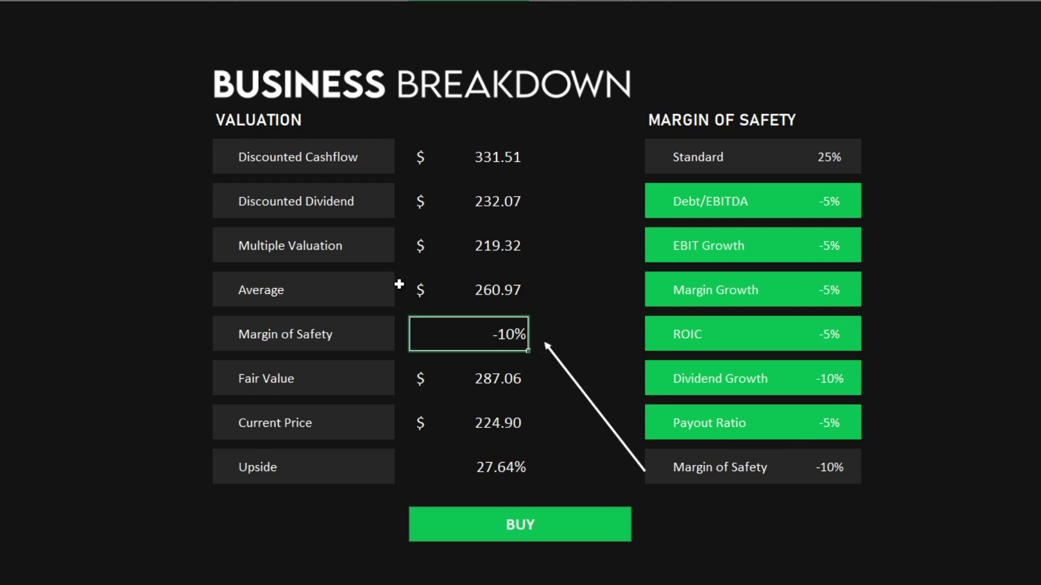
{"action": "left_click", "coordinate": [475, 369]}
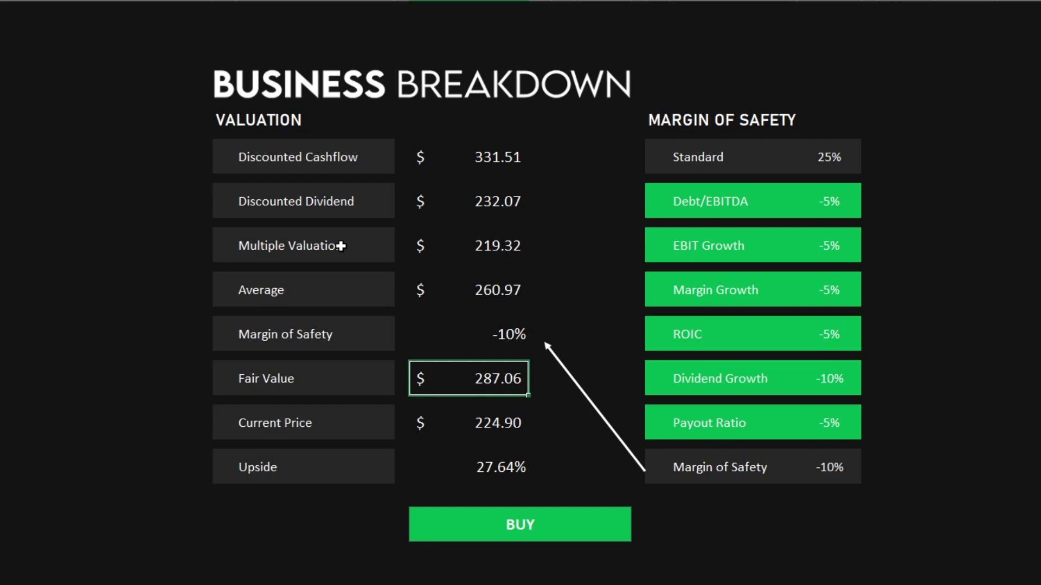
{"action": "left_click", "coordinate": [493, 420]}
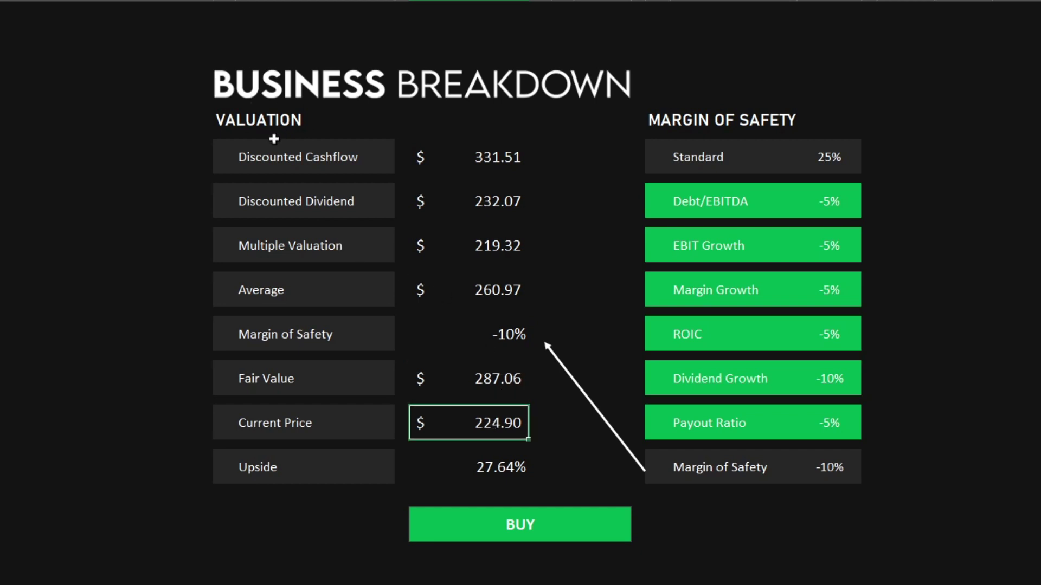
{"action": "left_click", "coordinate": [491, 479]}
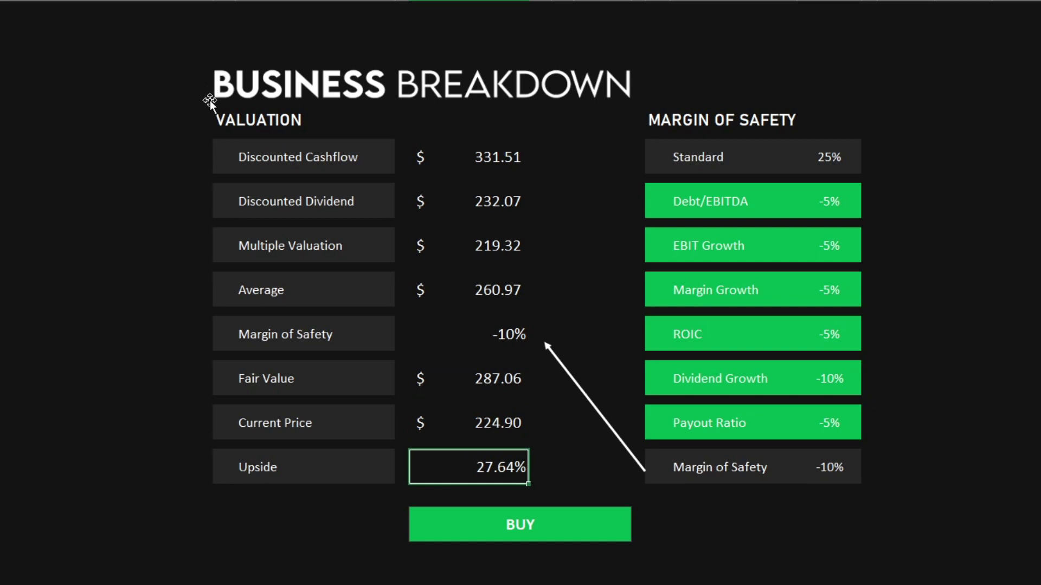
{"action": "left_click", "coordinate": [565, 513]}
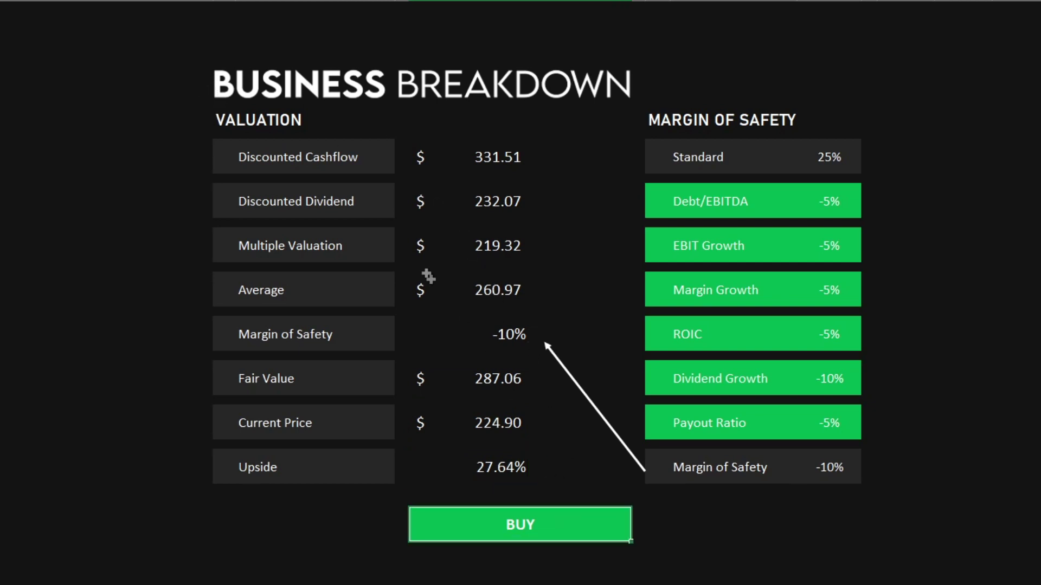
Step: Clear the -10% margin of safety and confirm BUY still holds at 260.97 fair value, 16.04% upside
{"action": "left_click", "coordinate": [475, 335]}
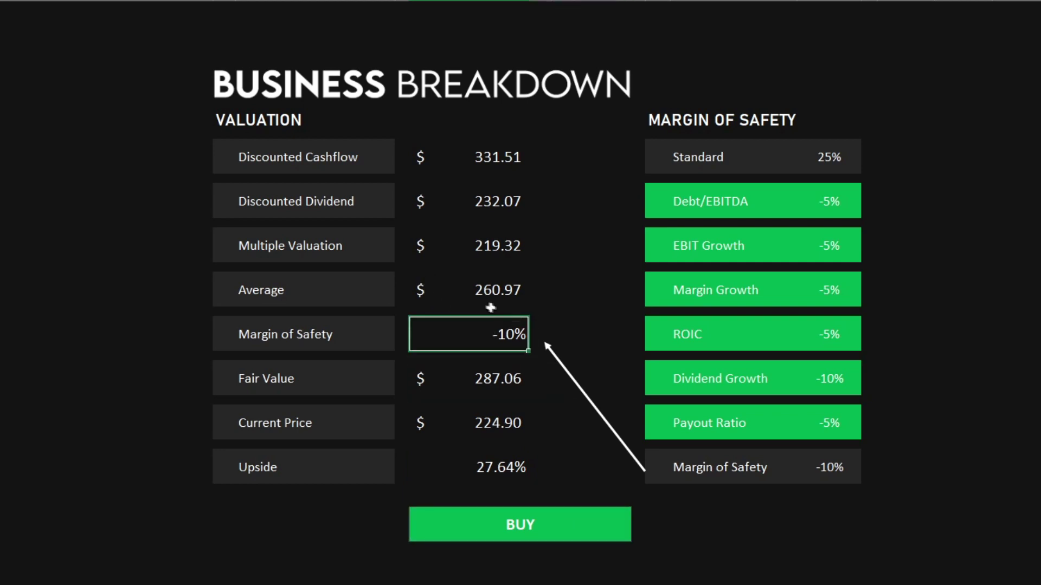
{"action": "key", "text": "Delete"}
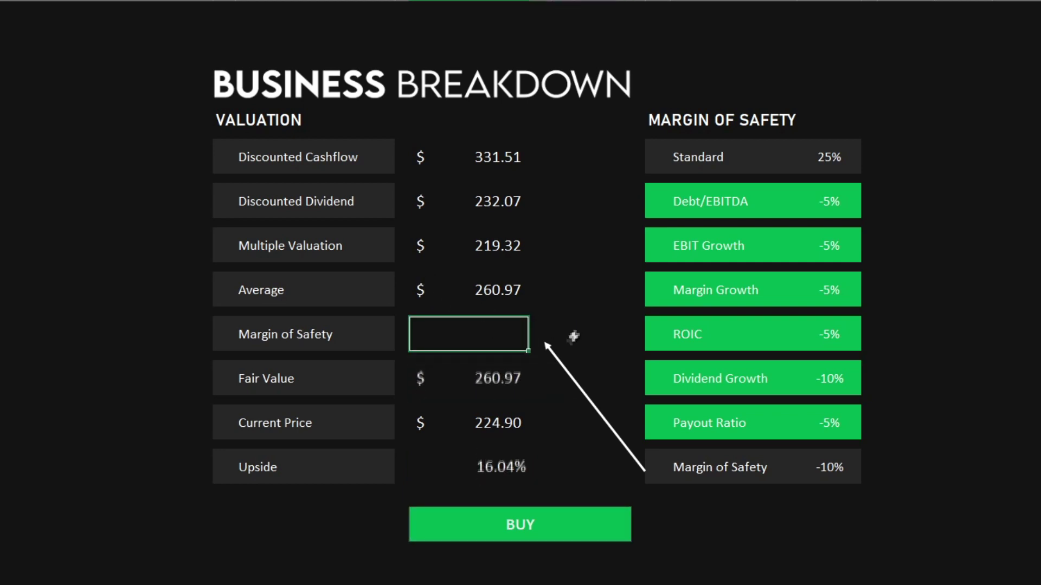
{"action": "key", "text": "Down"}
{"action": "key", "text": "Down"}
{"action": "key", "text": "Down"}
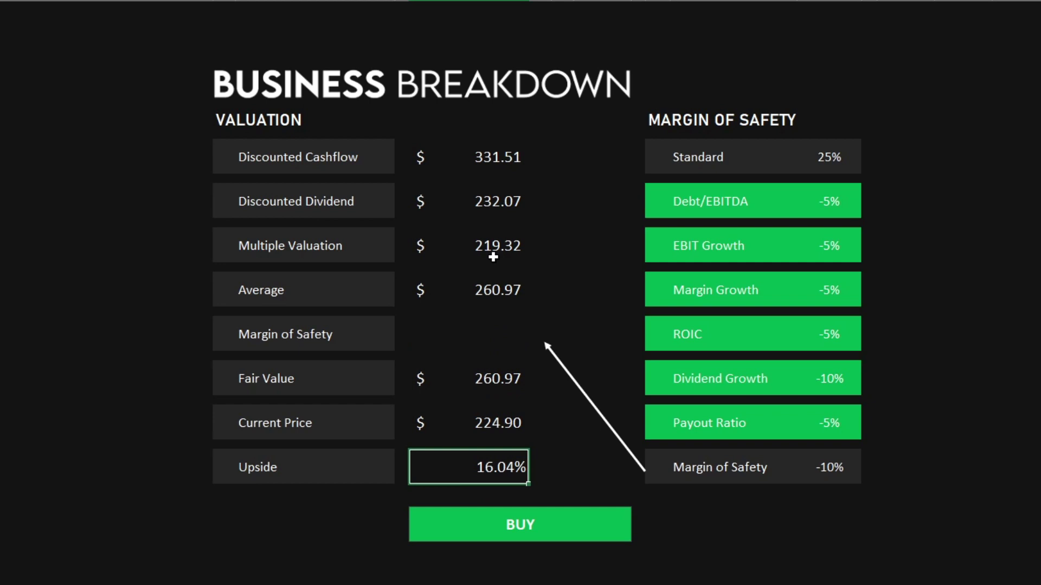
{"action": "left_click", "coordinate": [606, 519]}
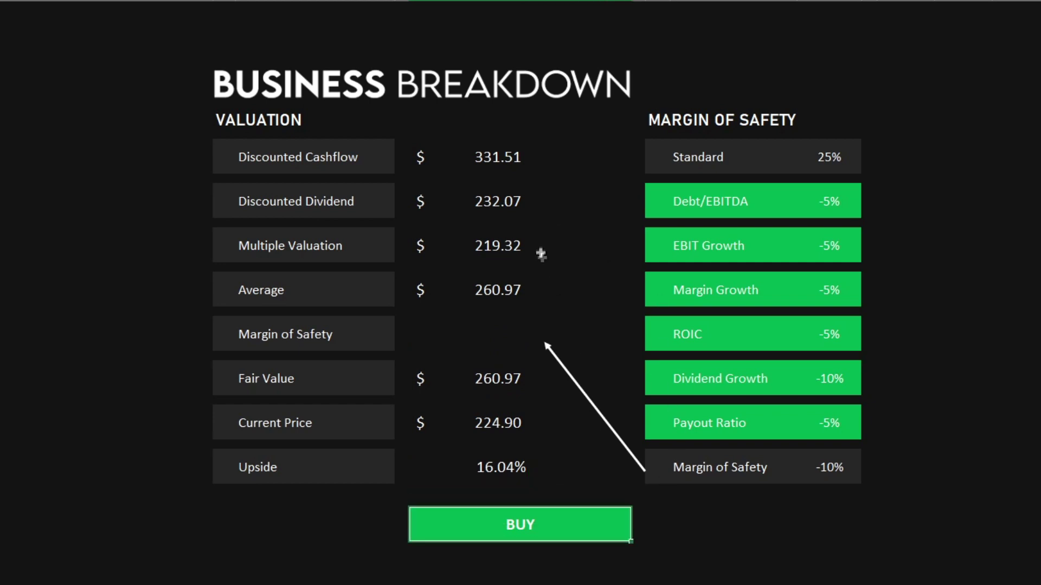
{"action": "left_click", "coordinate": [563, 288]}
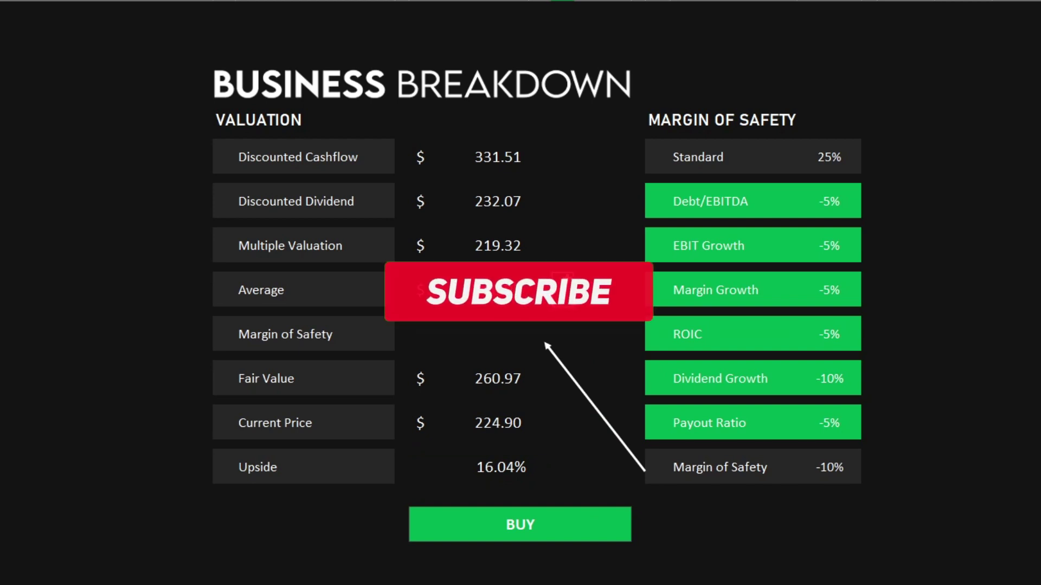